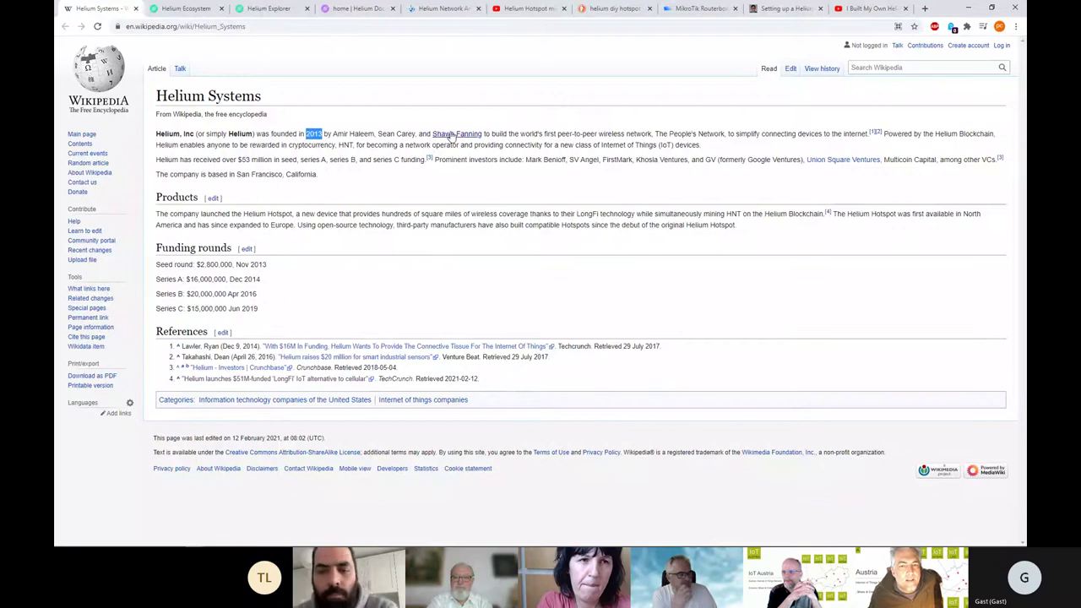
Highlight the funding rounds on the Helium Systems Wikipedia page, then the Seed round and Series C entries individually.
{"action": "mouse_move", "coordinate": [460, 140]}
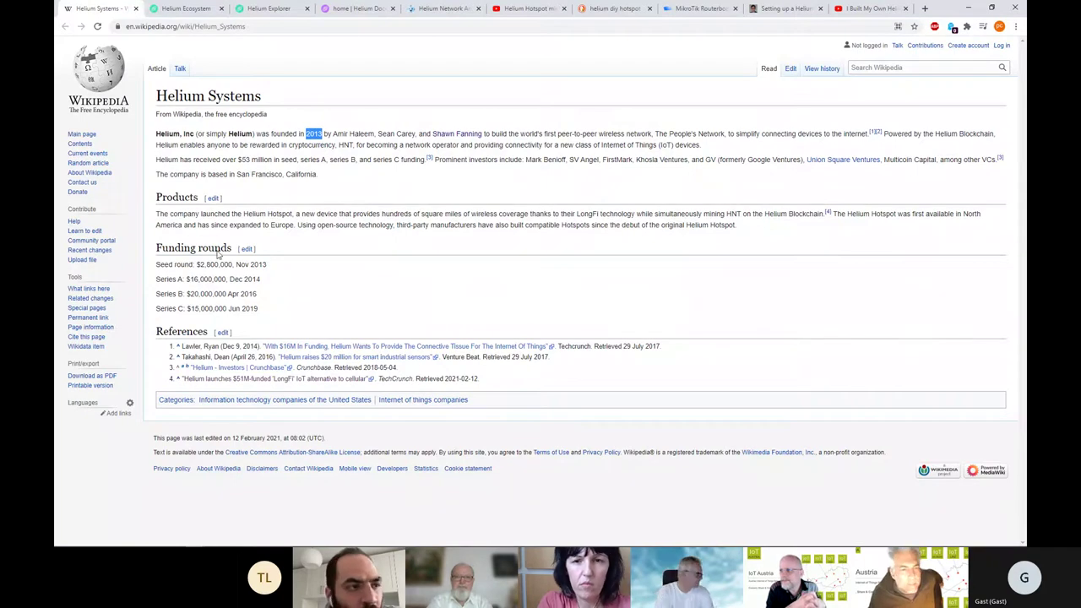
{"action": "left_click_drag", "start_coordinate": [262, 313], "coordinate": [145, 266]}
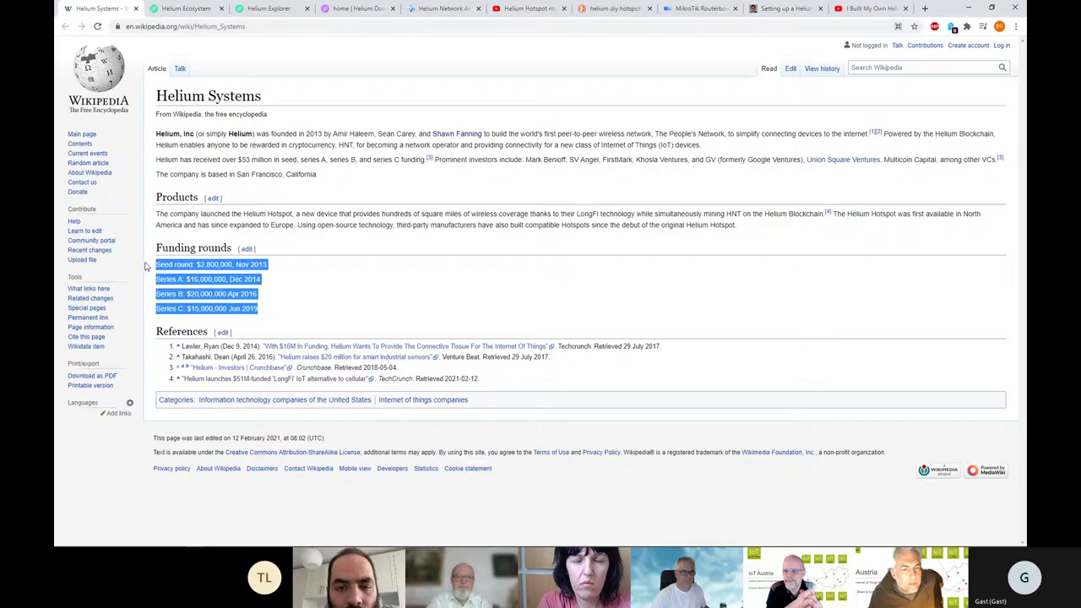
{"action": "left_click", "coordinate": [286, 312]}
{"action": "left_click_drag", "start_coordinate": [272, 266], "coordinate": [148, 265]}
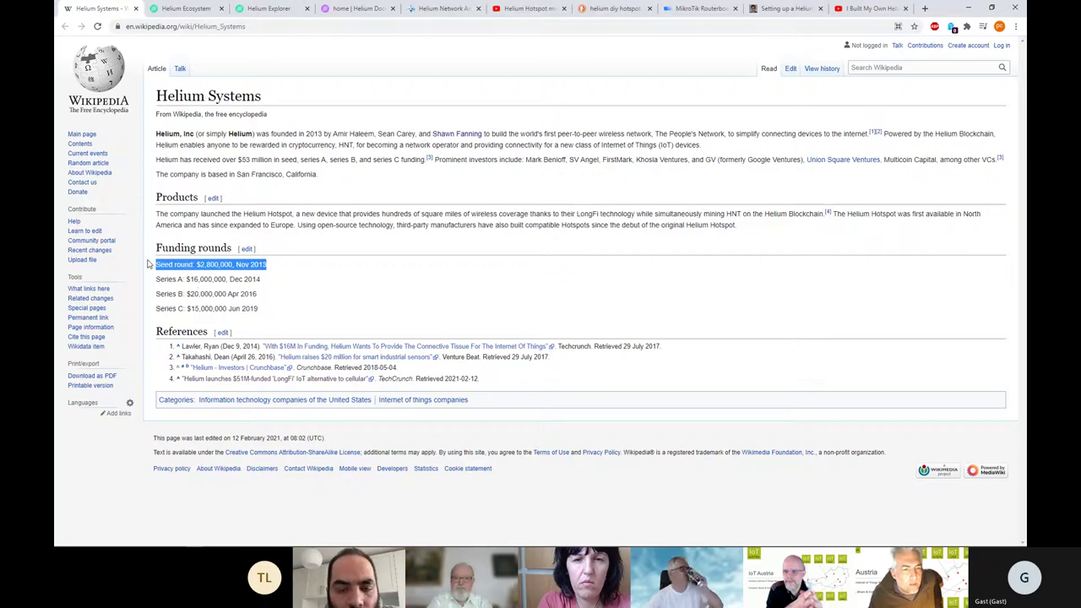
{"action": "left_click_drag", "start_coordinate": [262, 309], "coordinate": [152, 309]}
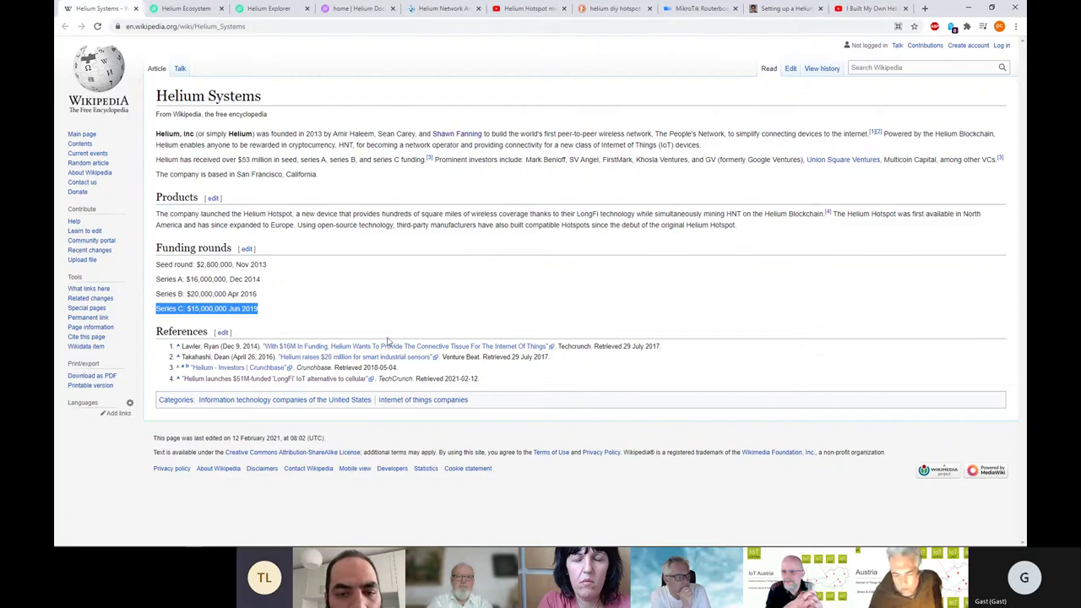
{"action": "key", "text": "alt+Tab"}
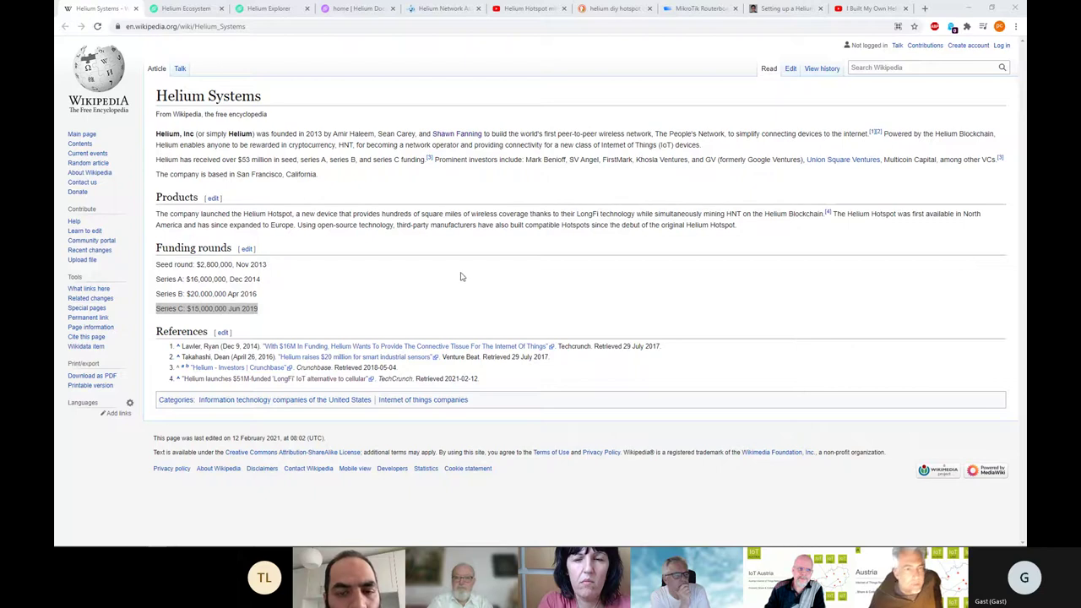
Go through the open Helium Ecosystem, Helium Explorer and Helium Docs pages to the Helium Tools hotspot list.
{"action": "left_click", "coordinate": [186, 9]}
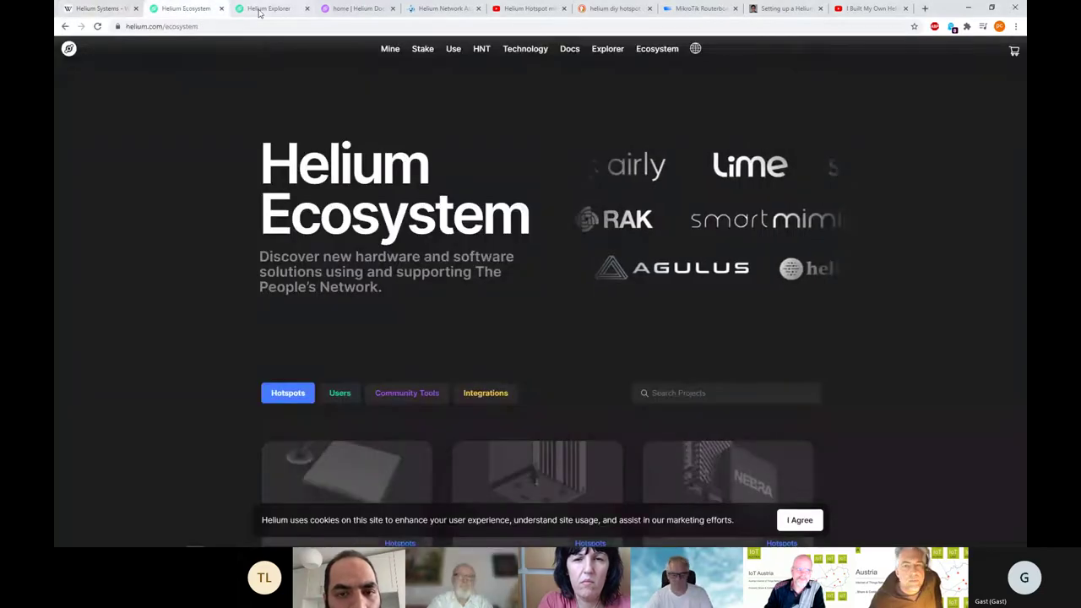
{"action": "left_click", "coordinate": [263, 8]}
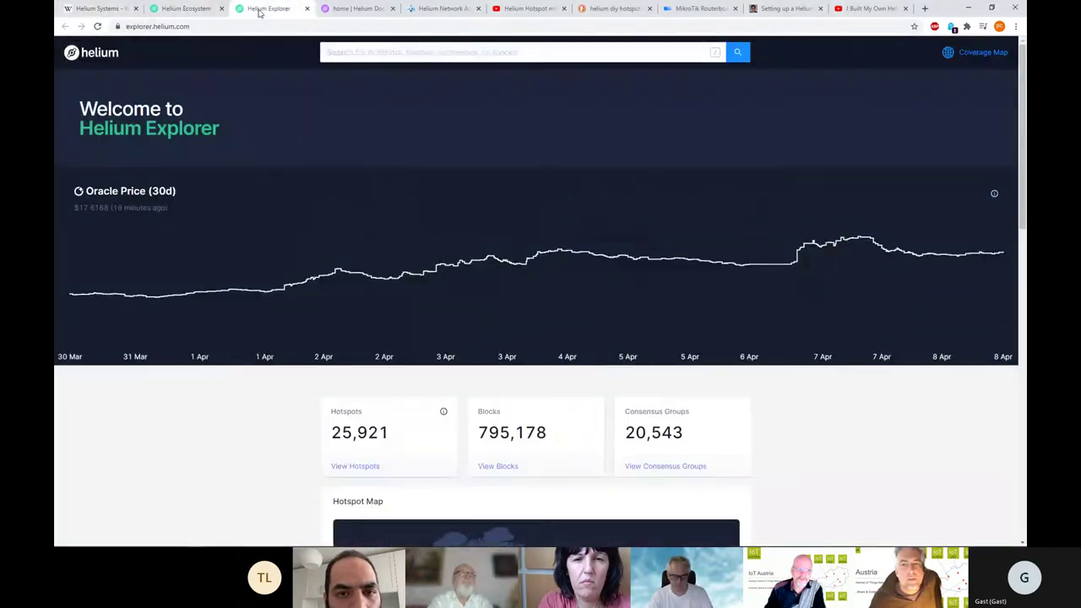
{"action": "left_click", "coordinate": [338, 10]}
{"action": "left_click", "coordinate": [440, 9]}
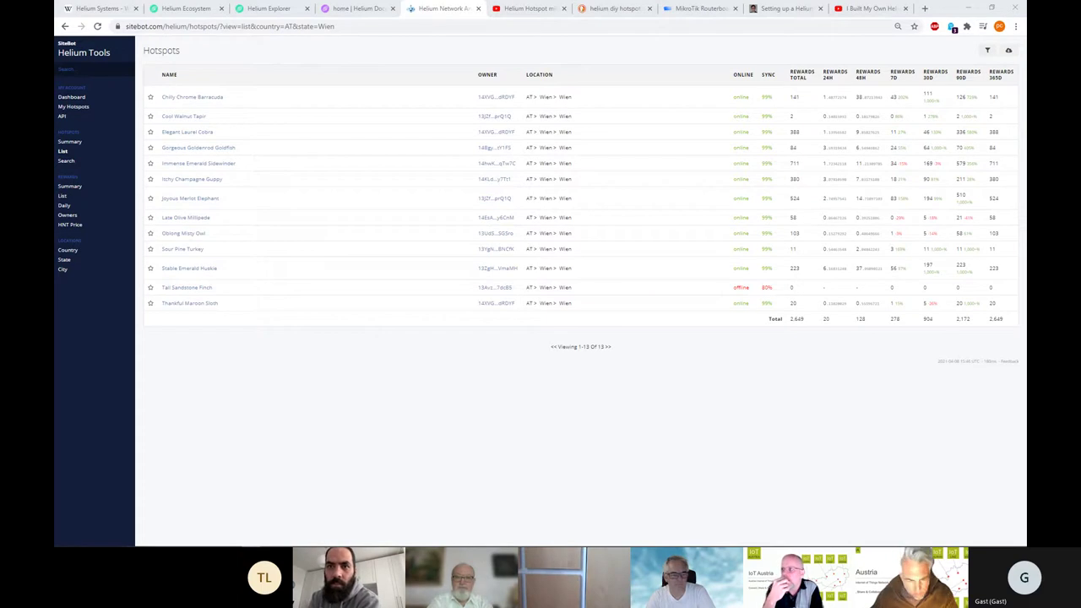
Bring the helium.xlsx workbook in Excel onto the shared screen and maximize it over the browser.
{"action": "left_click_drag", "start_coordinate": [858, 550], "coordinate": [777, 399]}
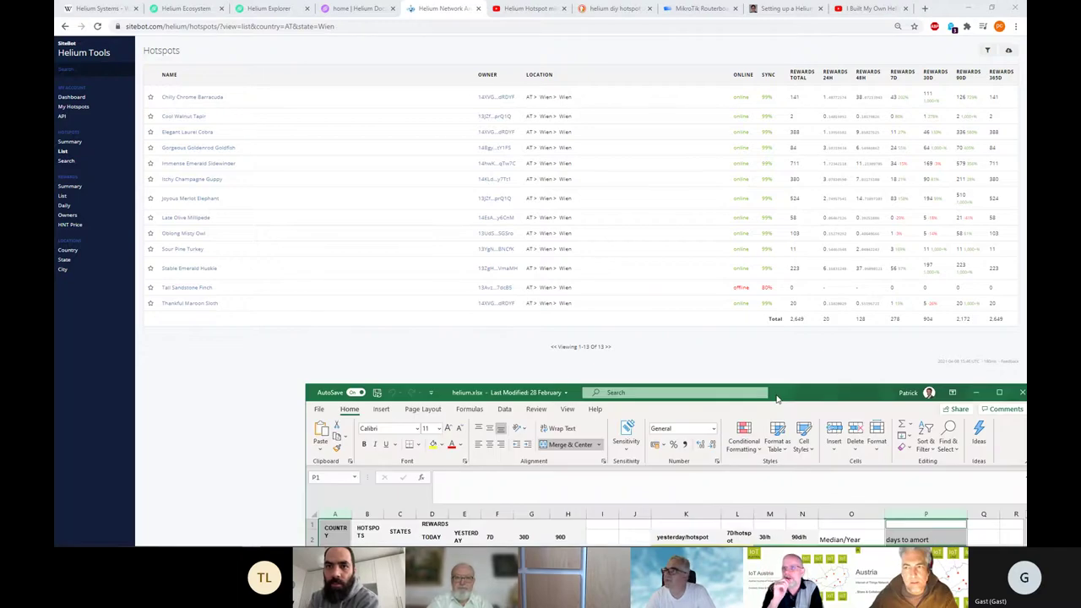
{"action": "left_click_drag", "start_coordinate": [777, 398], "coordinate": [686, 2]}
{"action": "left_click", "coordinate": [1020, 81]}
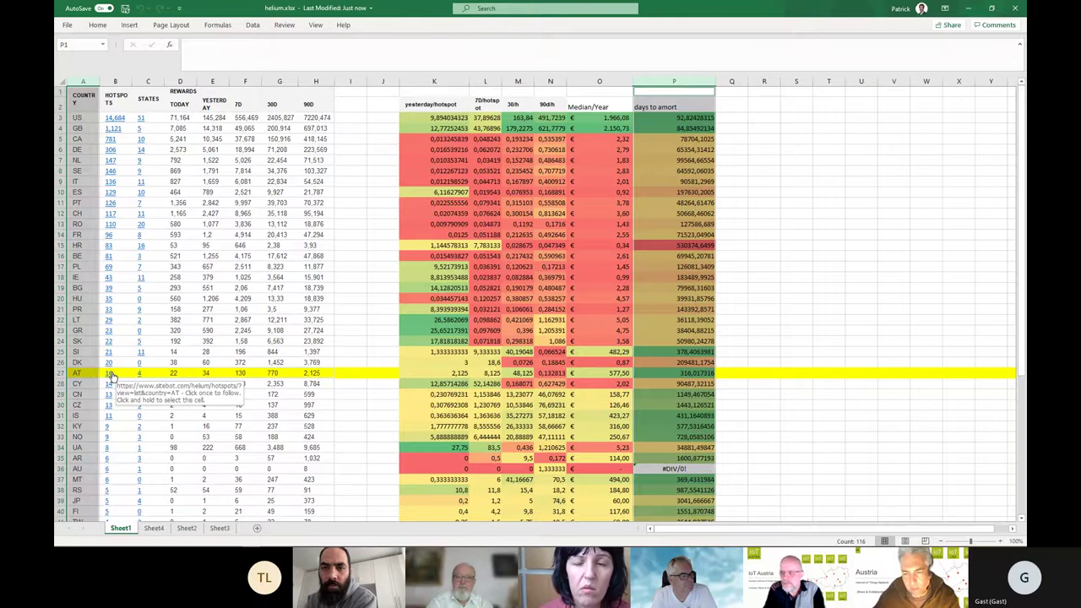
Inspect the days to amort and Median/Year formulas in the AT row, and minimize the workbook.
{"action": "left_click", "coordinate": [656, 374]}
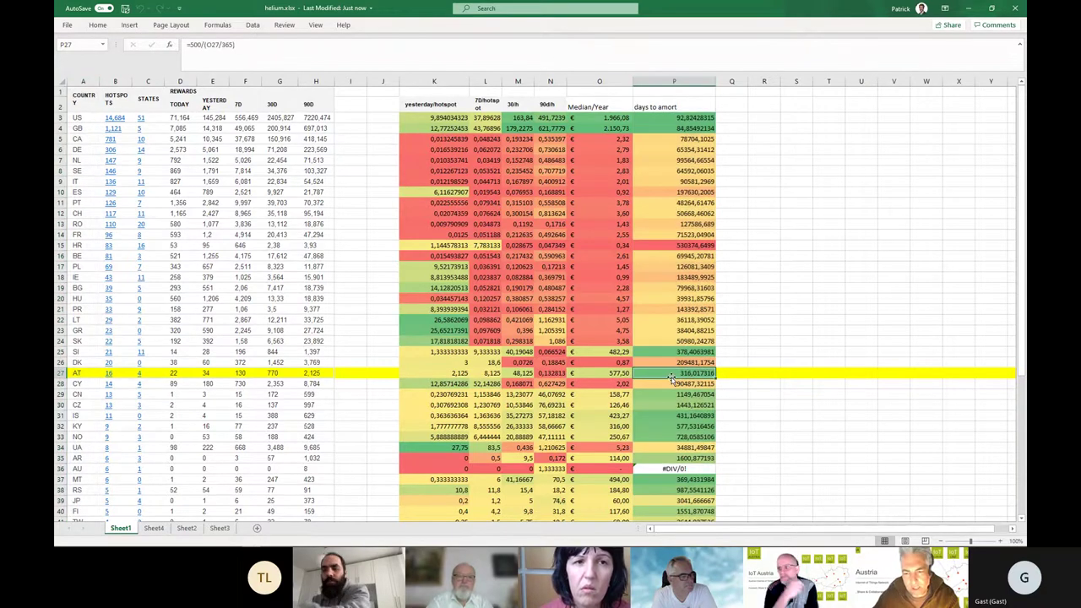
{"action": "left_click", "coordinate": [608, 373]}
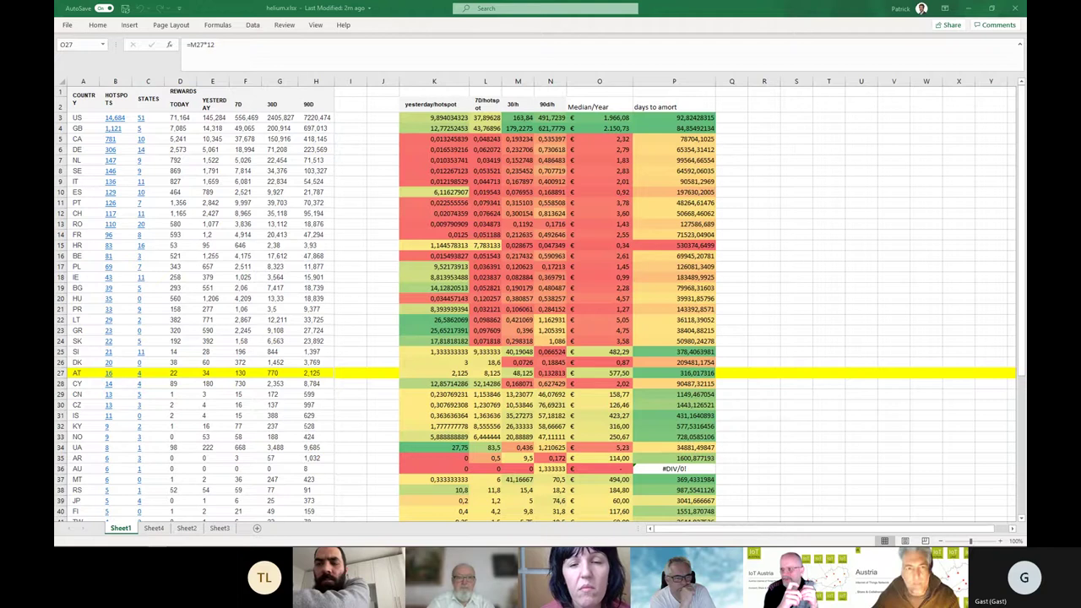
{"action": "mouse_move", "coordinate": [519, 542]}
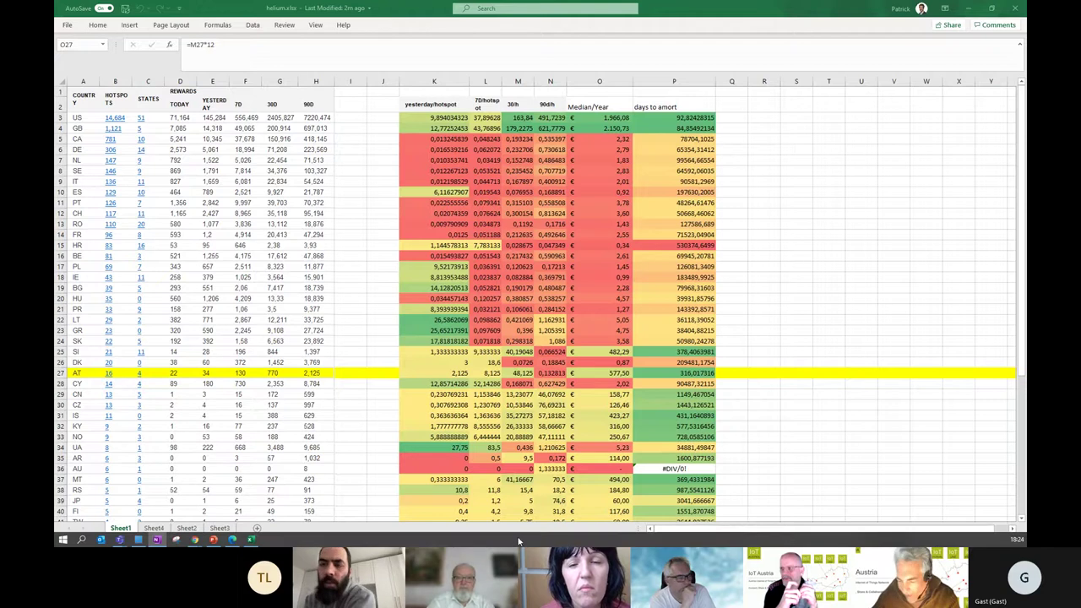
{"action": "left_click", "coordinate": [970, 8]}
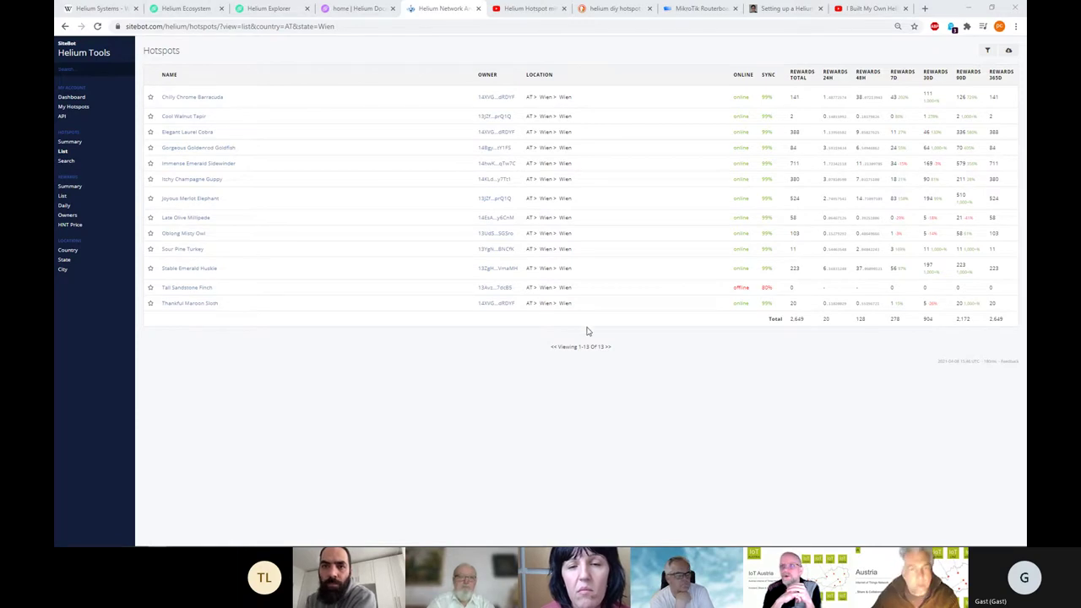
Examine the description and comments of the YouTube video "Helium Hotspot mining in Europe ... is it worth it? Ep1".
{"action": "left_click", "coordinate": [522, 10]}
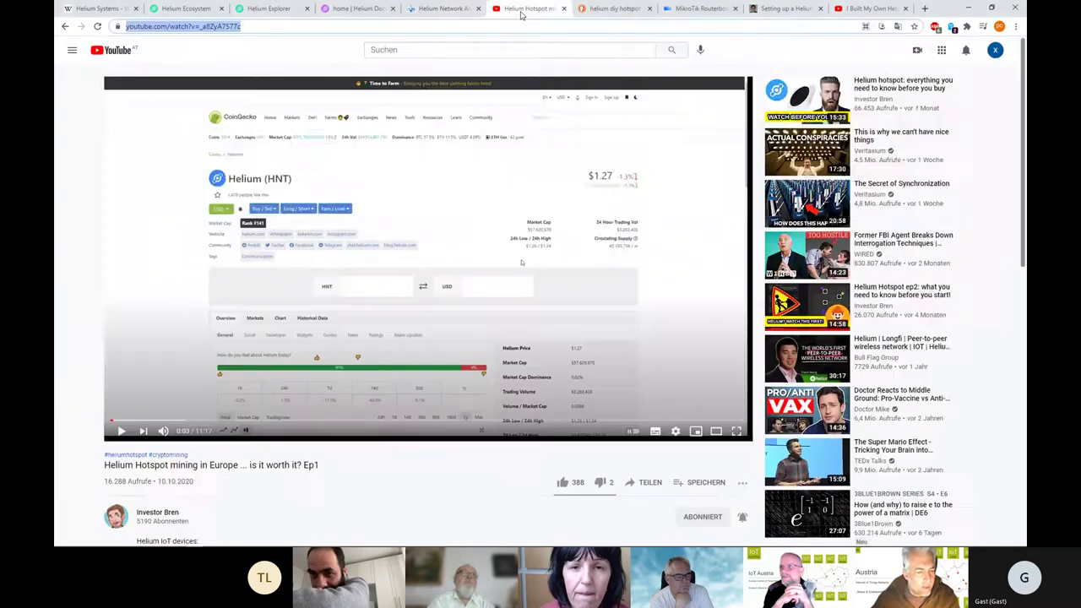
{"action": "scroll", "coordinate": [292, 394], "scroll_direction": "down", "scroll_amount": 1}
{"action": "scroll", "coordinate": [292, 394], "scroll_direction": "down", "scroll_amount": 1}
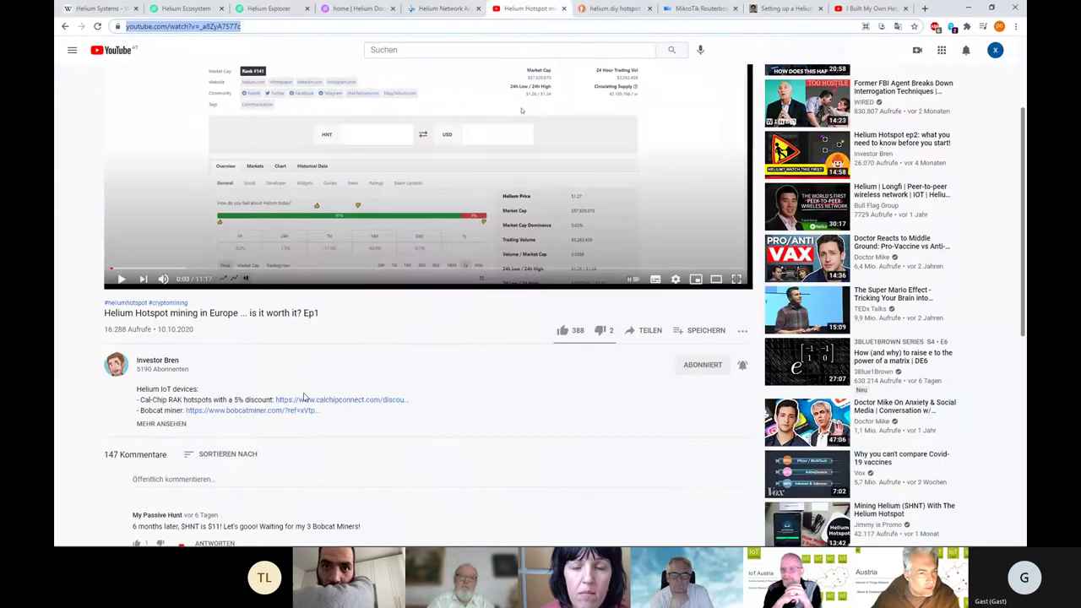
{"action": "scroll", "coordinate": [304, 397], "scroll_direction": "down", "scroll_amount": 1}
{"action": "scroll", "coordinate": [304, 397], "scroll_direction": "down", "scroll_amount": 1}
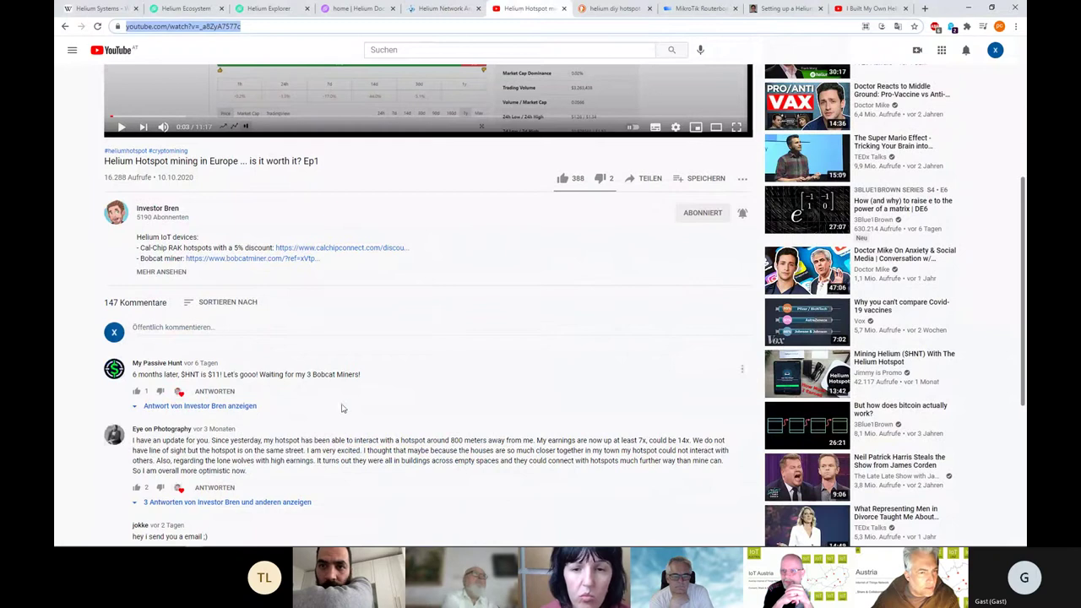
{"action": "scroll", "coordinate": [338, 405], "scroll_direction": "down", "scroll_amount": 1}
{"action": "scroll", "coordinate": [362, 412], "scroll_direction": "down", "scroll_amount": 1}
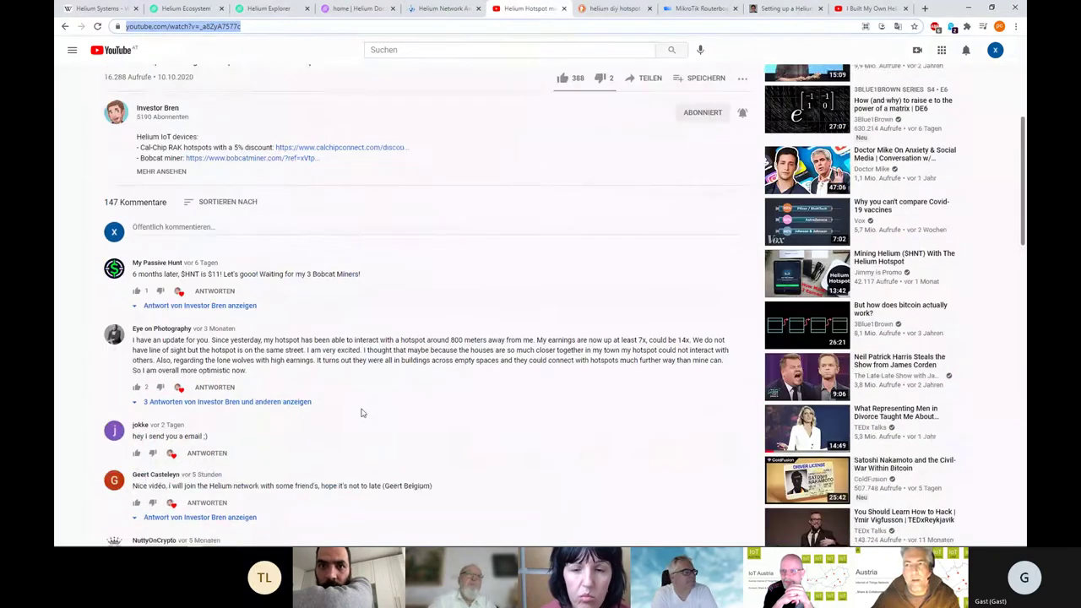
{"action": "scroll", "coordinate": [361, 412], "scroll_direction": "up", "scroll_amount": 5}
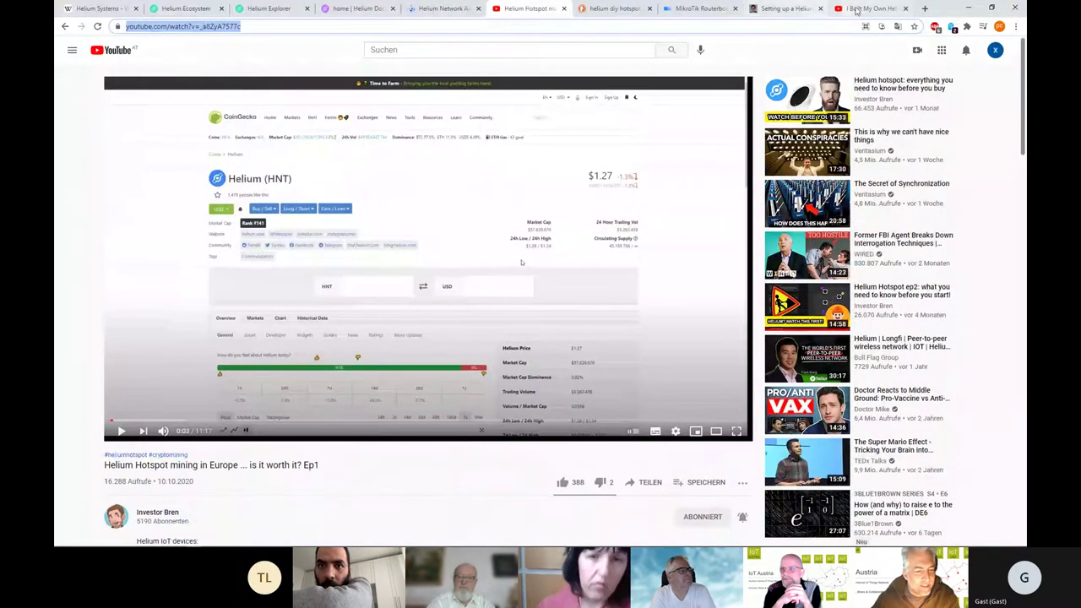
View the DIY Helium hotspot video and highlight its description's note about the discontinued DIY mining program.
{"action": "left_click", "coordinate": [857, 10]}
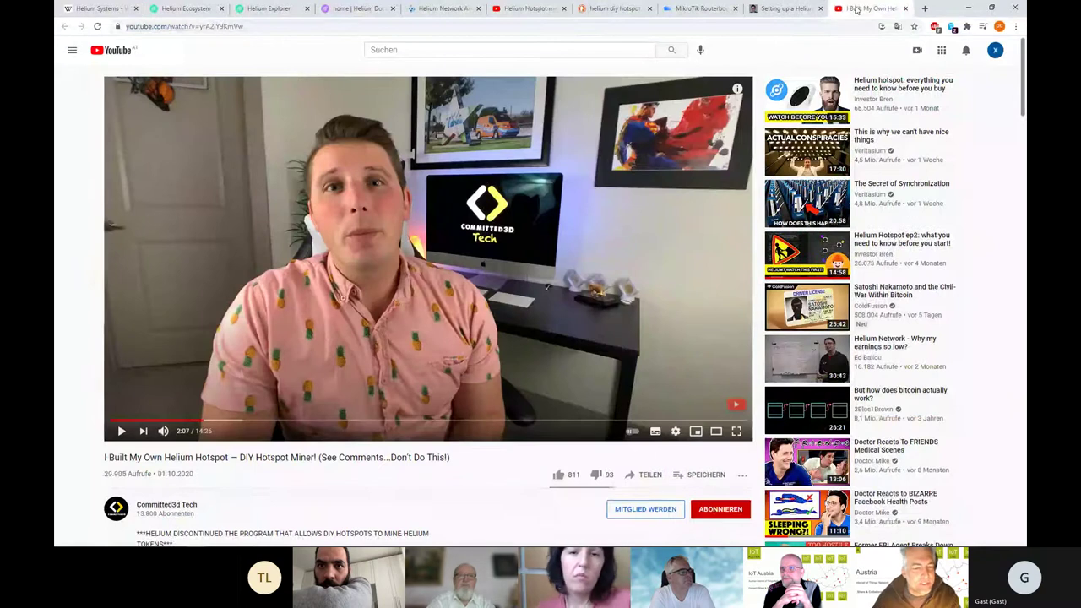
{"action": "scroll", "coordinate": [306, 348], "scroll_direction": "down", "scroll_amount": 1}
{"action": "scroll", "coordinate": [306, 348], "scroll_direction": "down", "scroll_amount": 1}
{"action": "triple_click", "coordinate": [291, 393]}
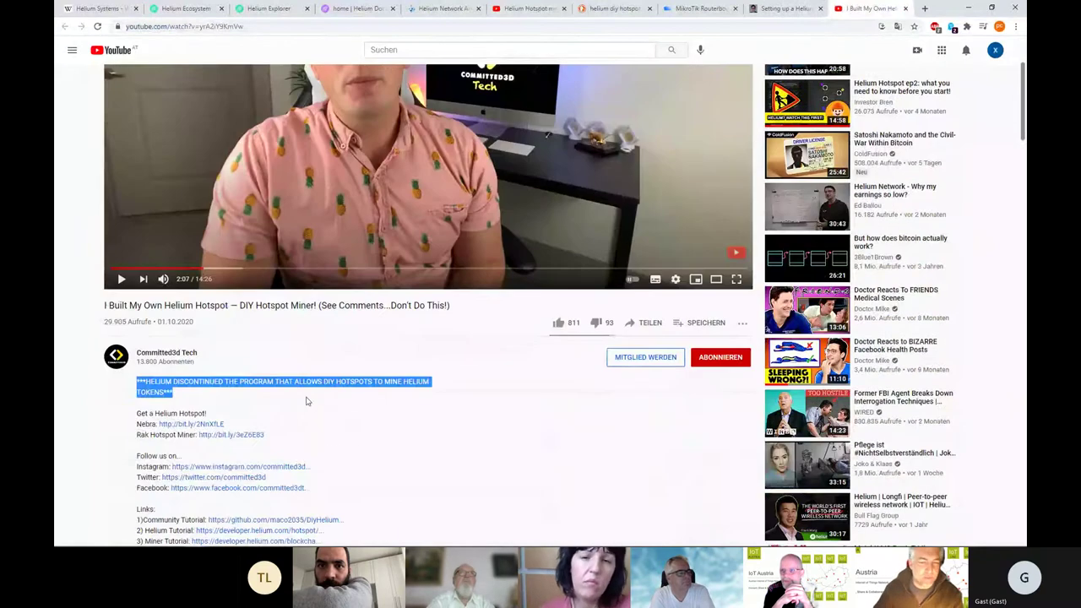
{"action": "left_click", "coordinate": [242, 411]}
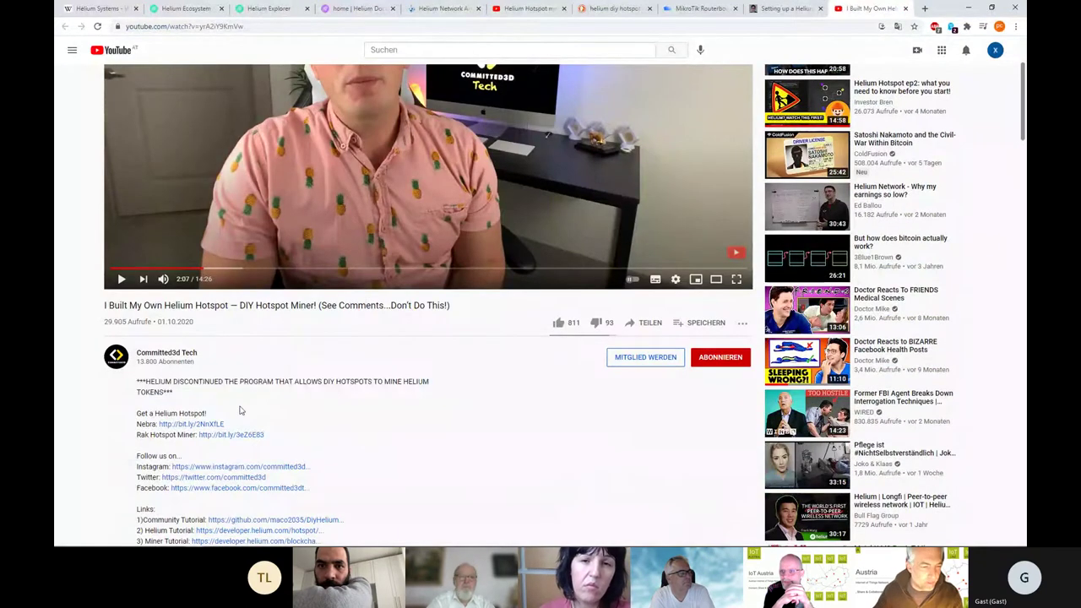
{"action": "triple_click", "coordinate": [173, 396]}
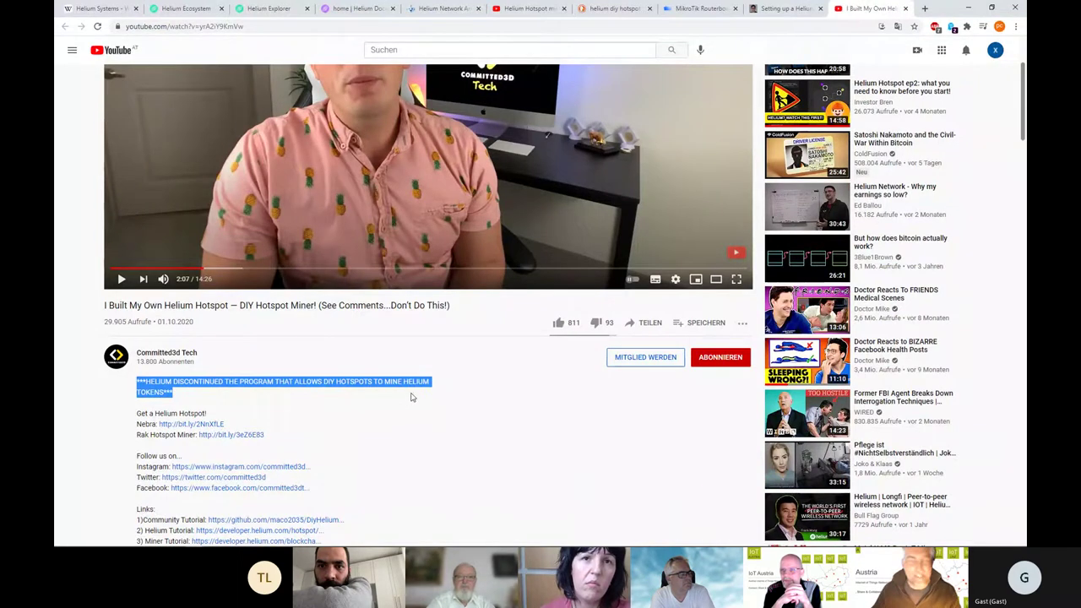
{"action": "left_click", "coordinate": [190, 391]}
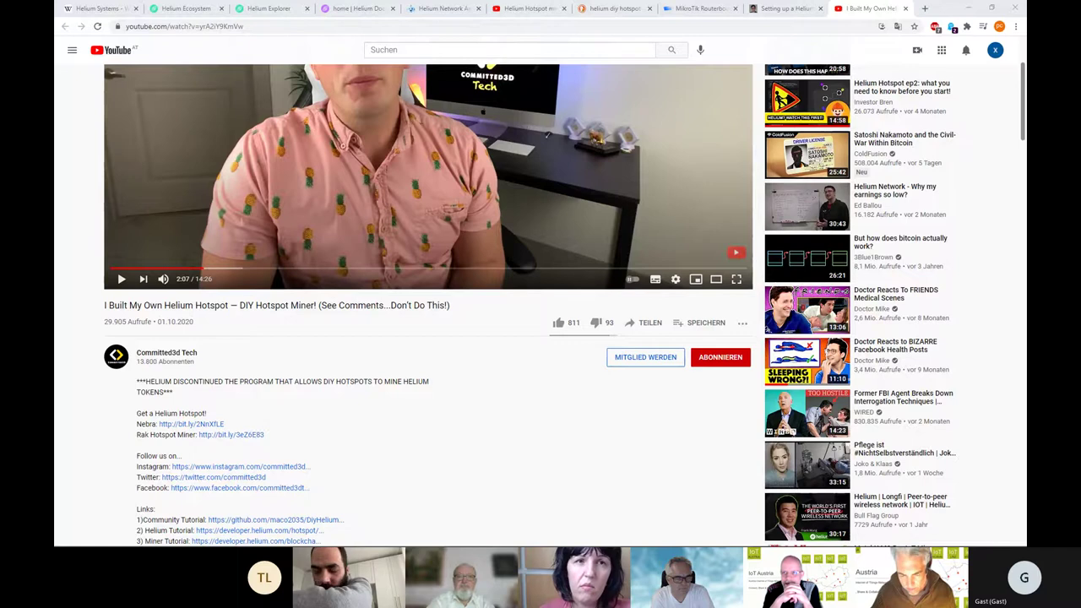
Bring the "First steps with Helium IoT" PDF onto the shared screen and look through its section on Helium console data credits.
{"action": "left_click", "coordinate": [968, 9]}
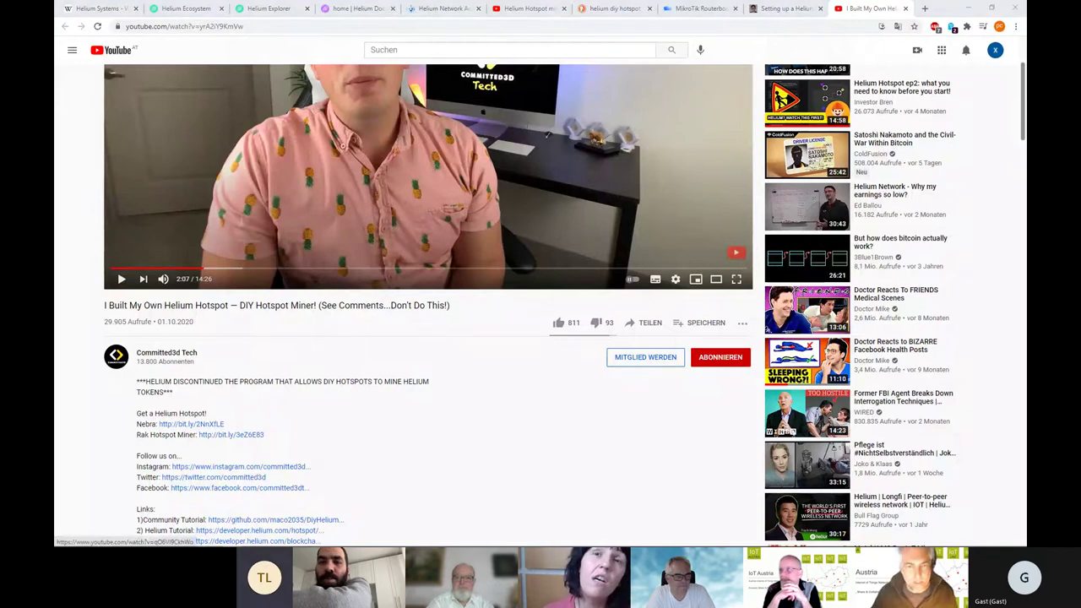
{"action": "left_click_drag", "start_coordinate": [1072, 473], "coordinate": [486, 36]}
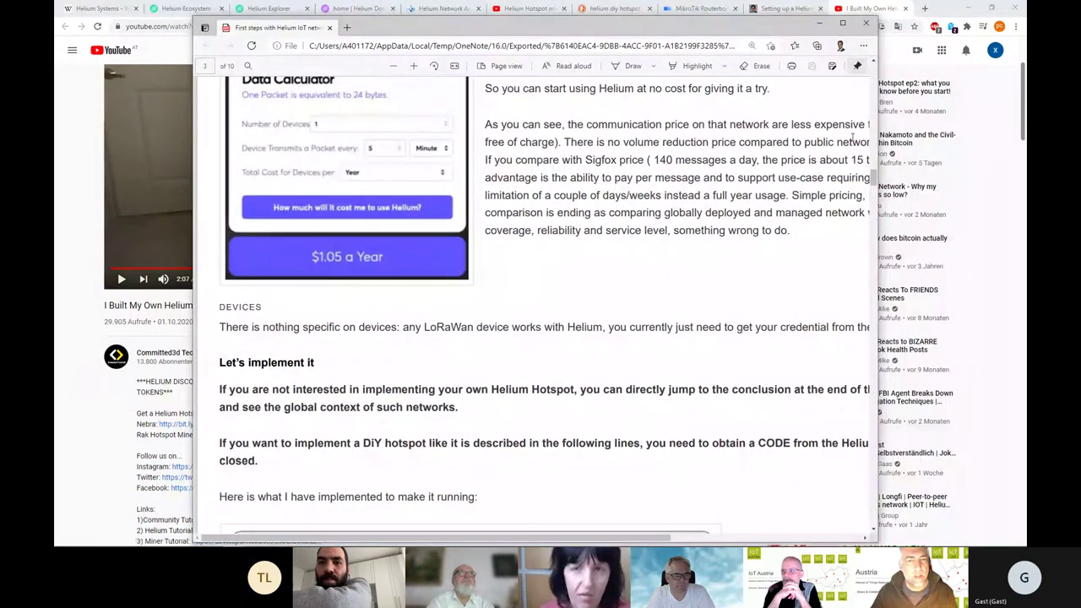
{"action": "scroll", "coordinate": [876, 169], "scroll_direction": "up", "scroll_amount": 3}
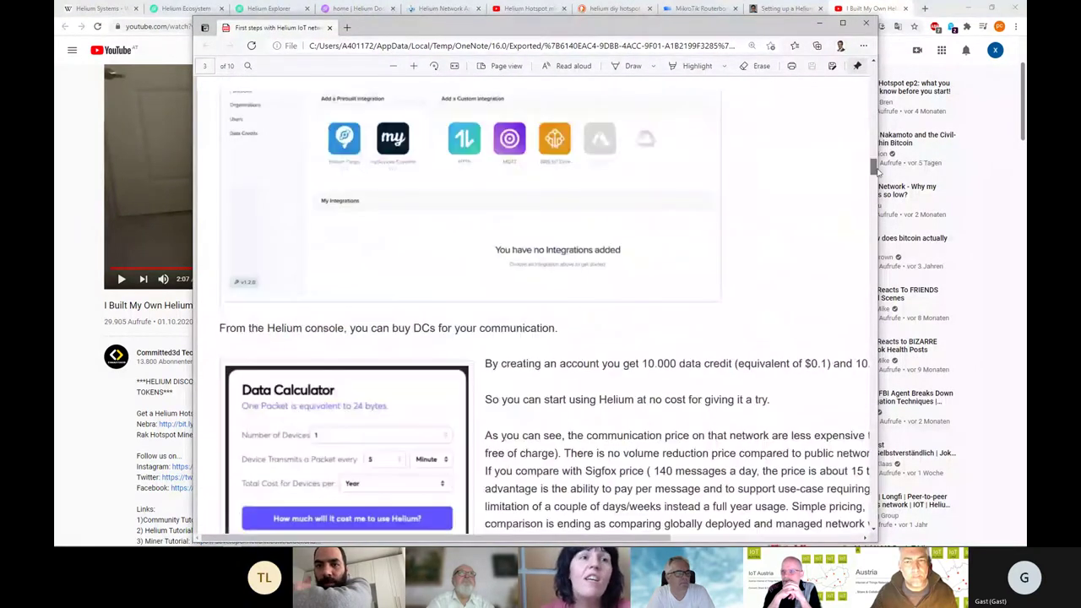